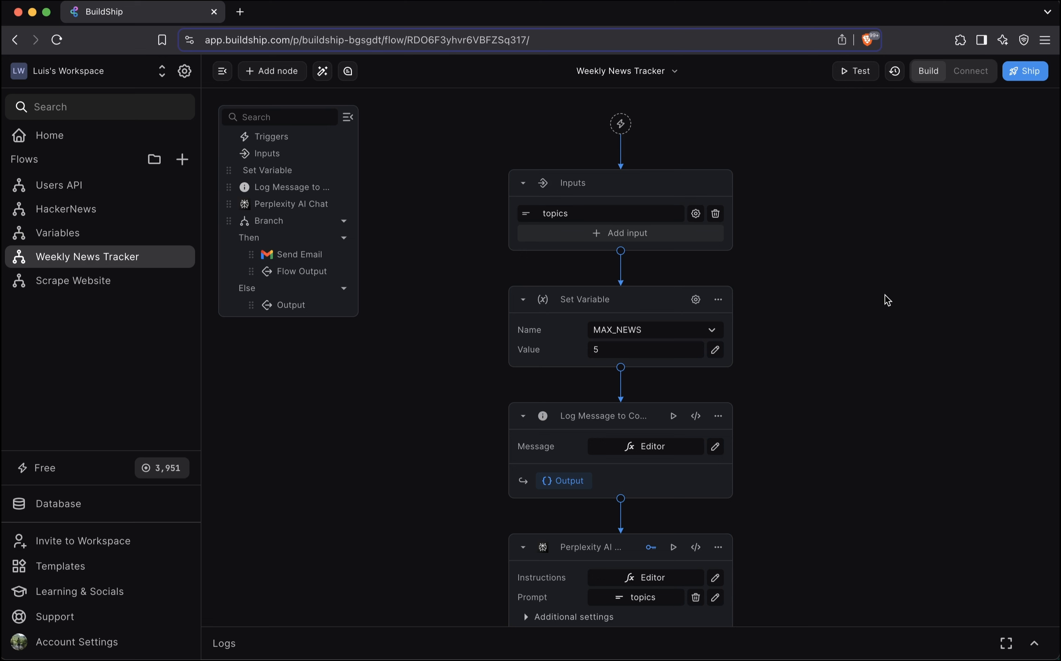
pyautogui.hscroll(1, 888, 301)
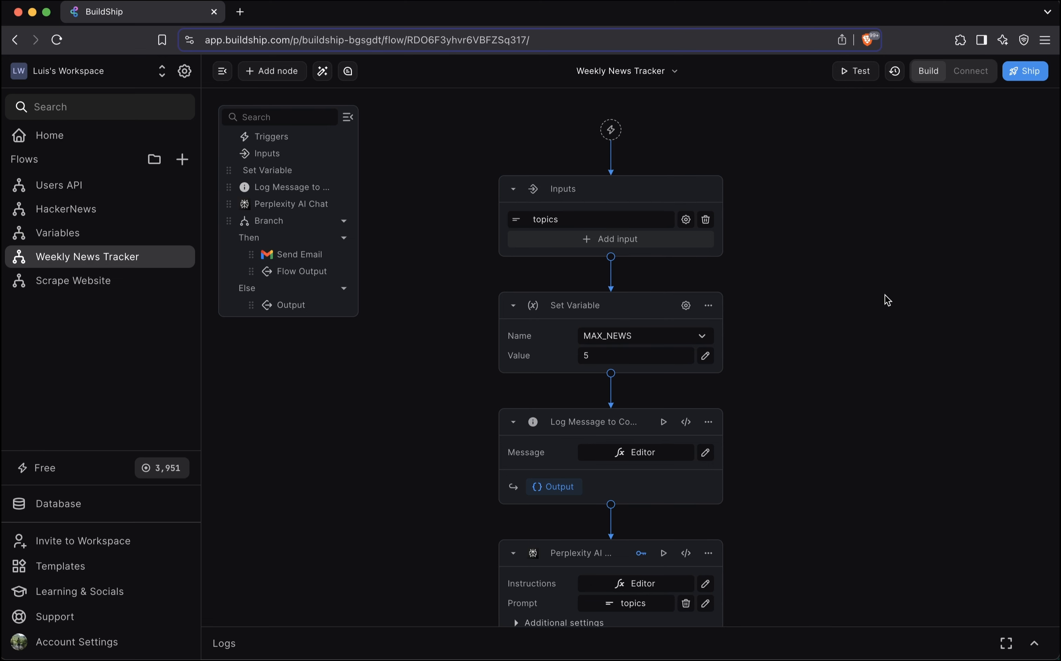
pyautogui.scroll(-1, 888, 300)
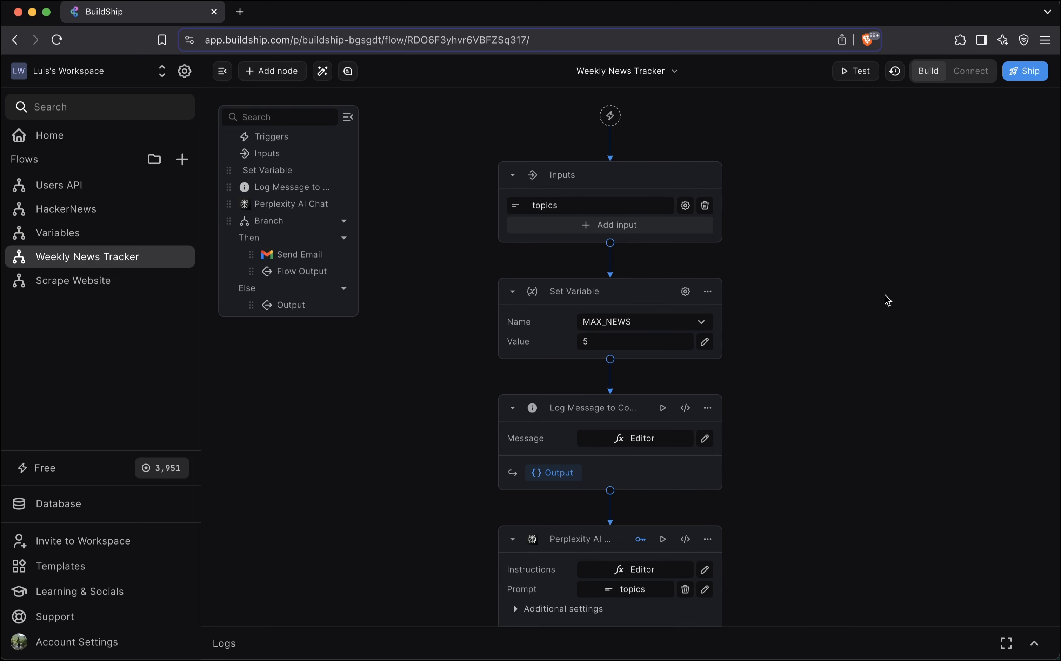
pyautogui.scroll(-10, 884, 294)
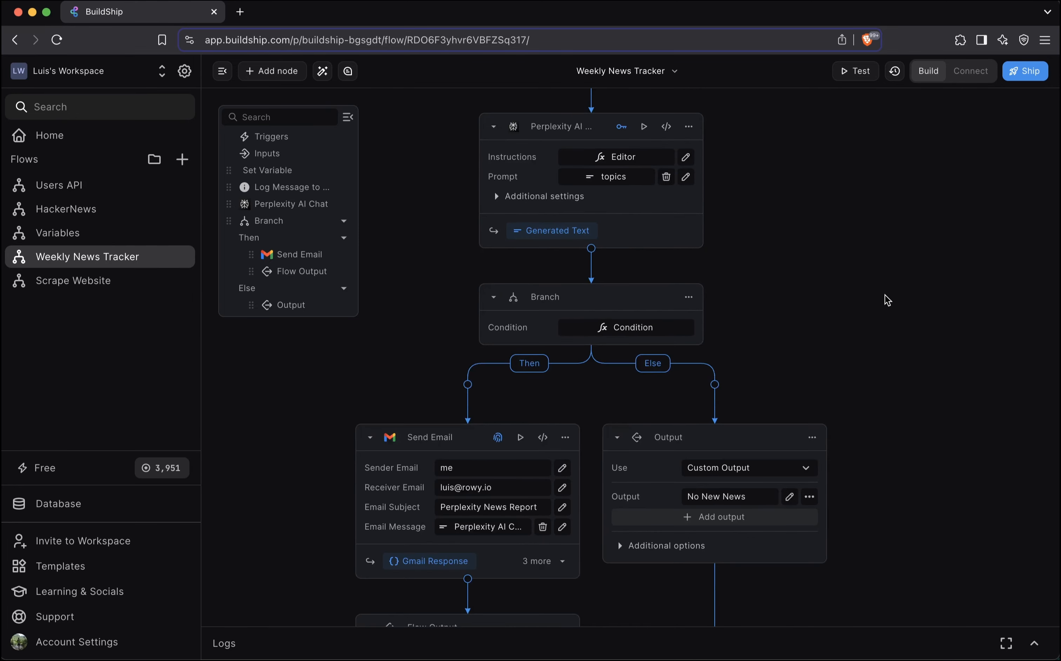
pyautogui.scroll(12, 885, 295)
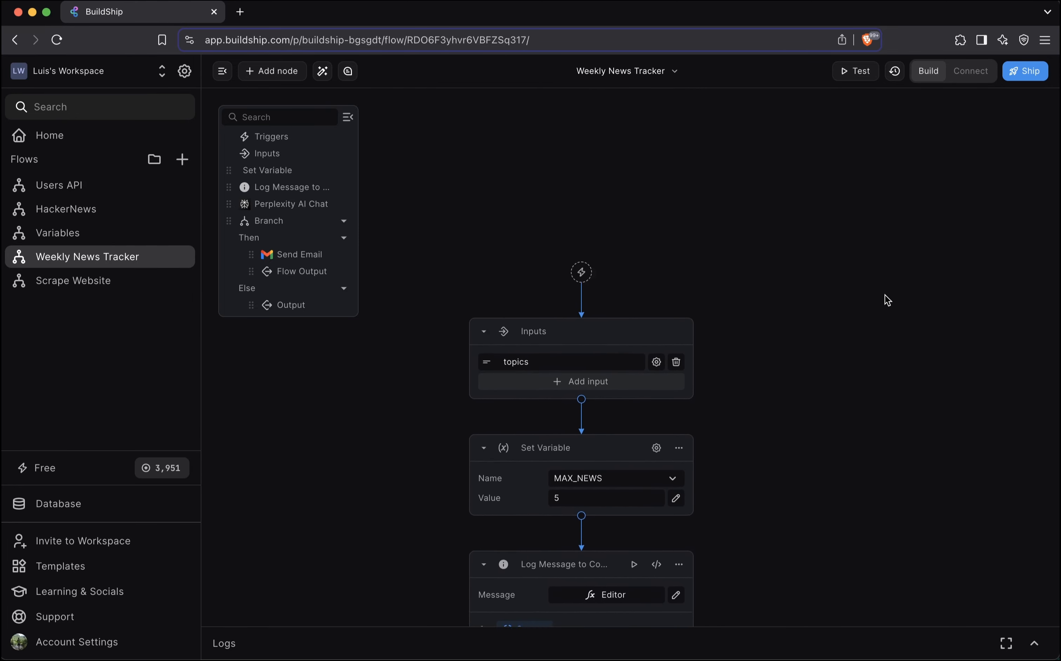
pyautogui.scroll(-3, 885, 296)
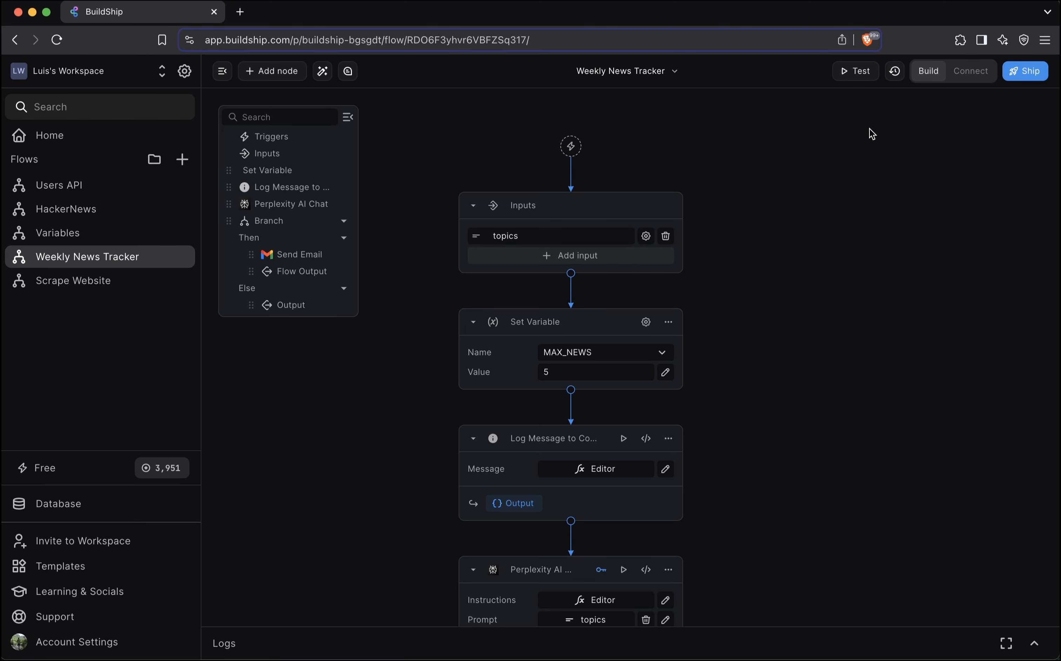
# Add a Custom Schedule (Cron) trigger to the Weekly News Tracker flow, keeping its time zone at UTC
pyautogui.click(572, 148)
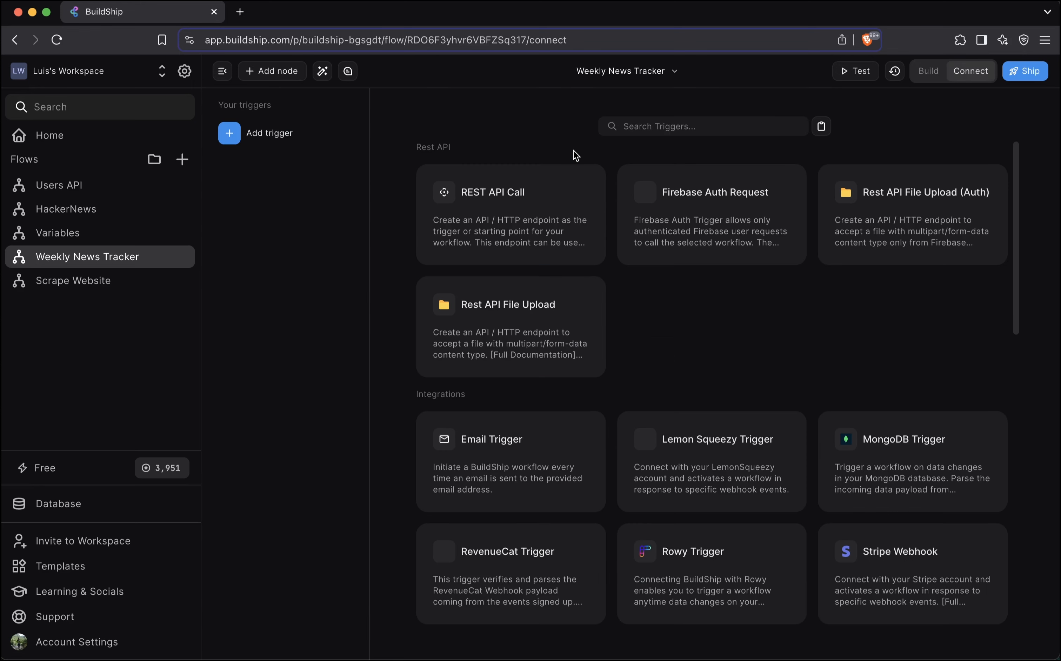
pyautogui.click(927, 71)
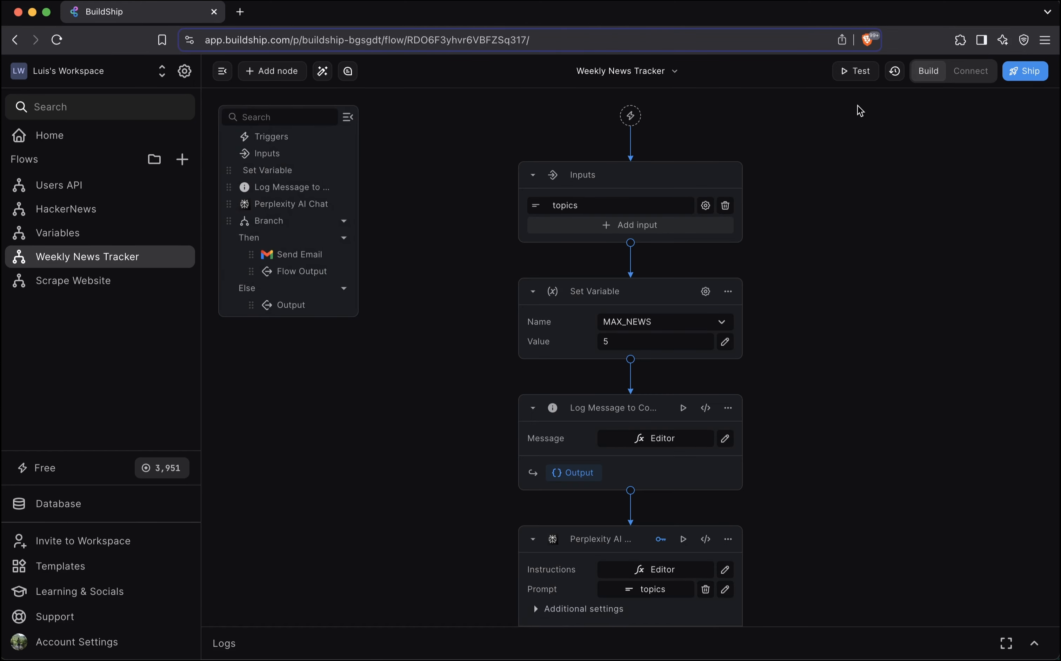
pyautogui.click(970, 71)
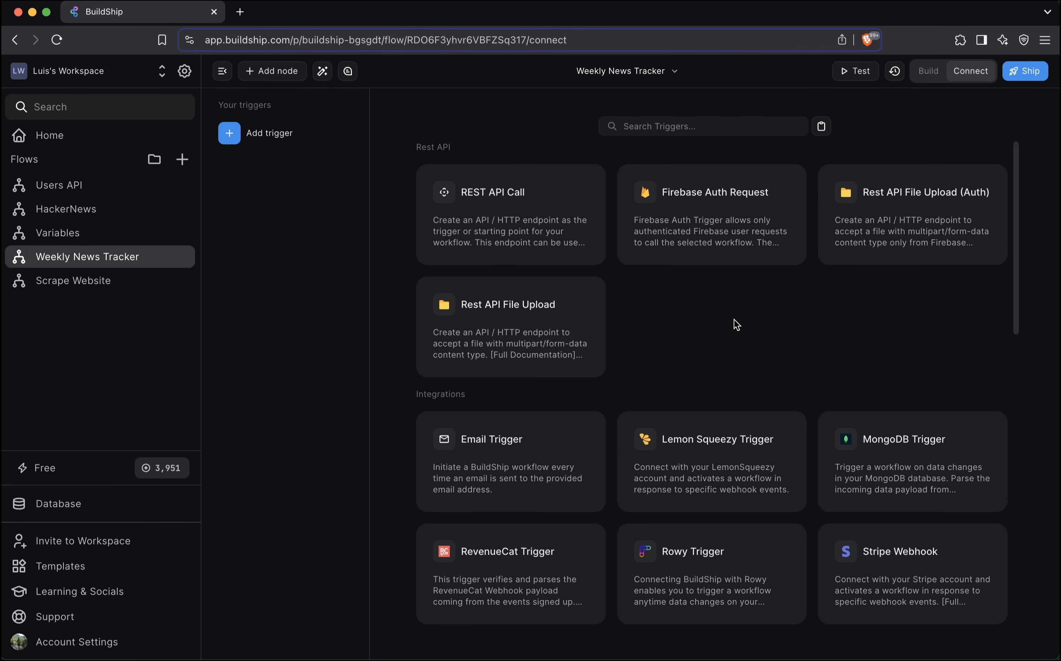
pyautogui.scroll(-2, 737, 325)
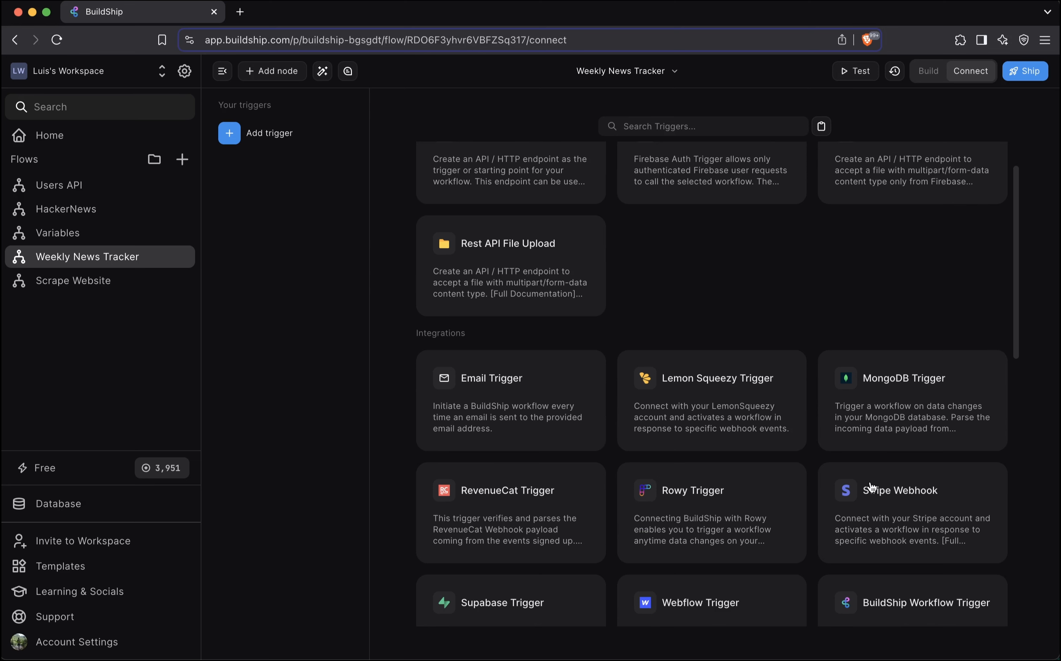
pyautogui.scroll(-3, 733, 551)
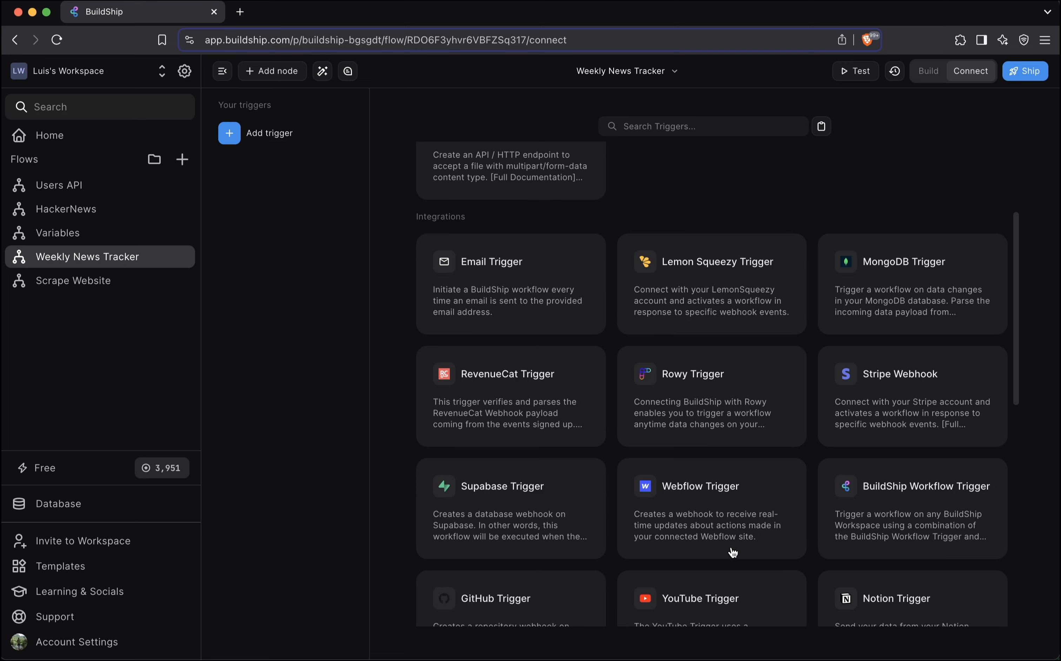
pyautogui.scroll(-7, 732, 551)
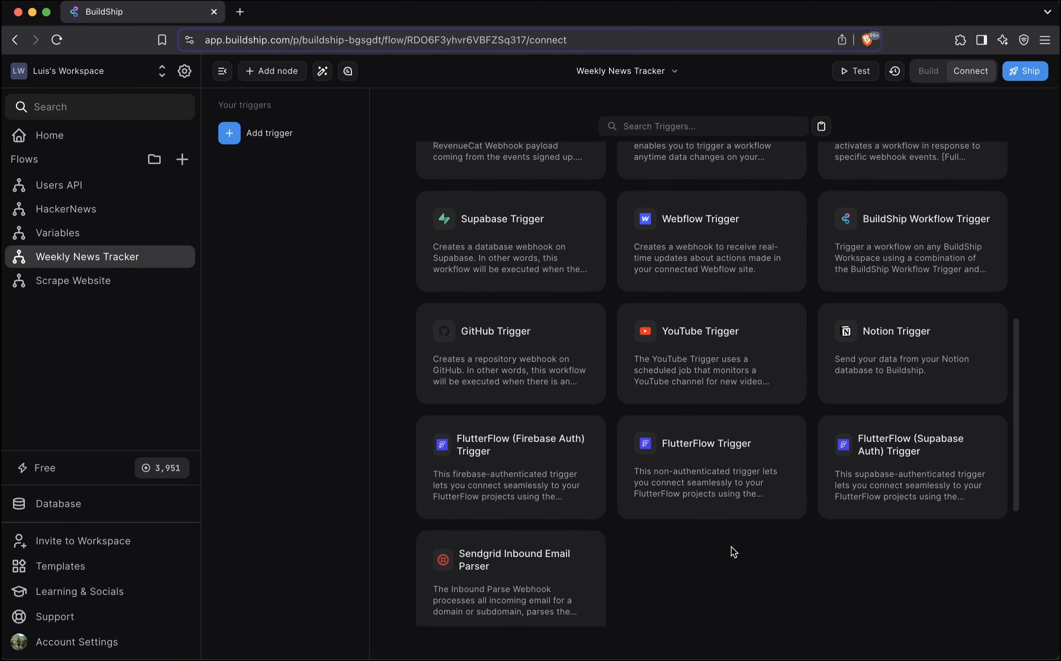
pyautogui.scroll(-4, 735, 552)
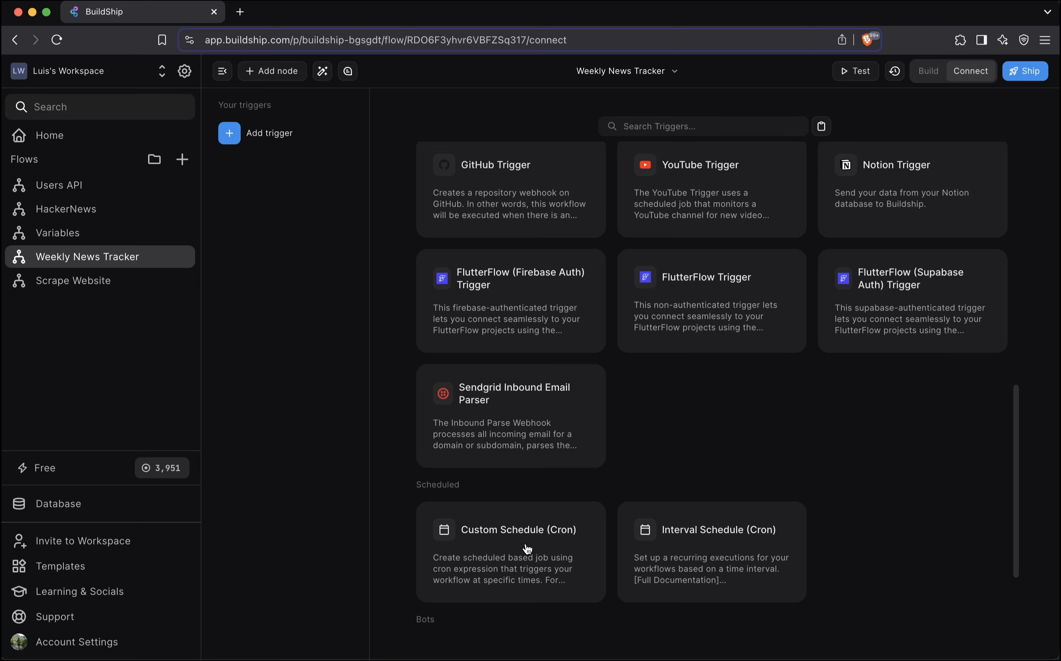
pyautogui.scroll(-3, 695, 448)
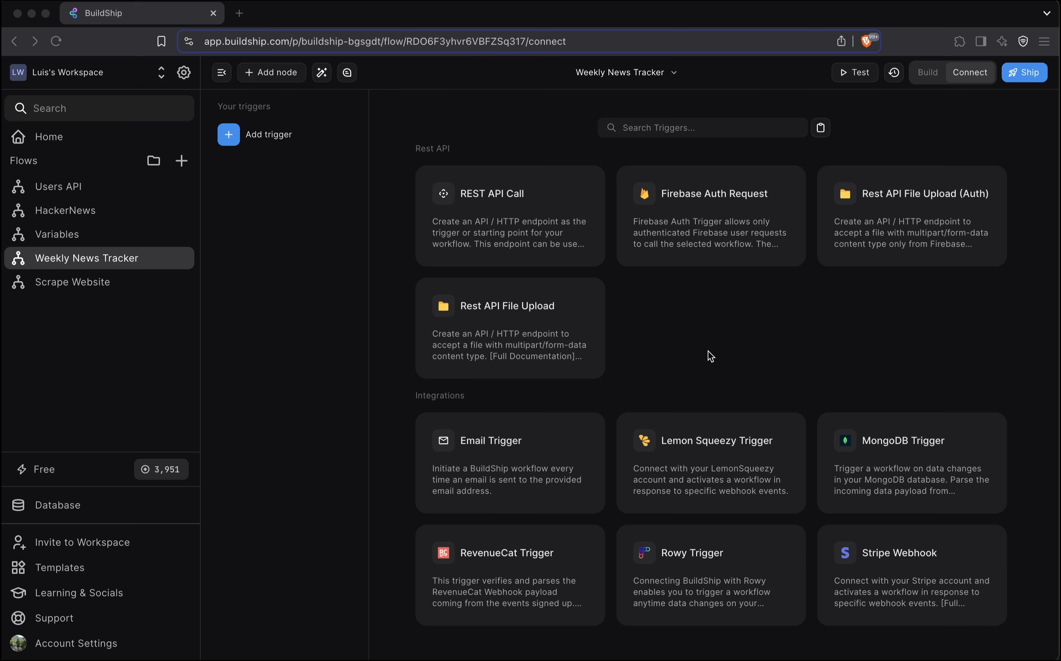
pyautogui.scroll(-15, 708, 350)
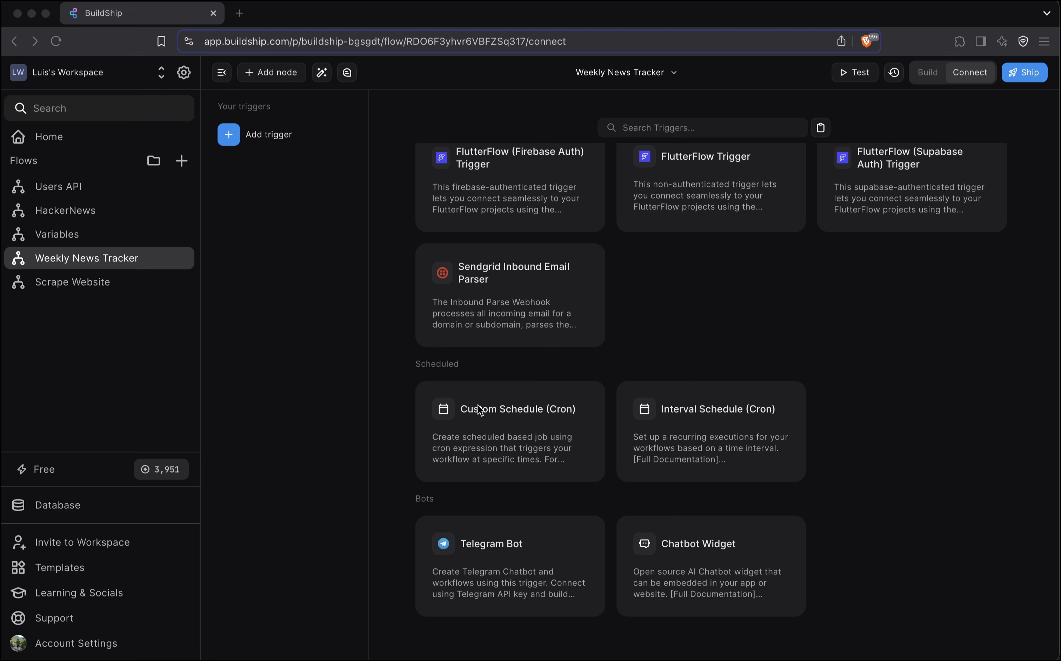
pyautogui.click(520, 417)
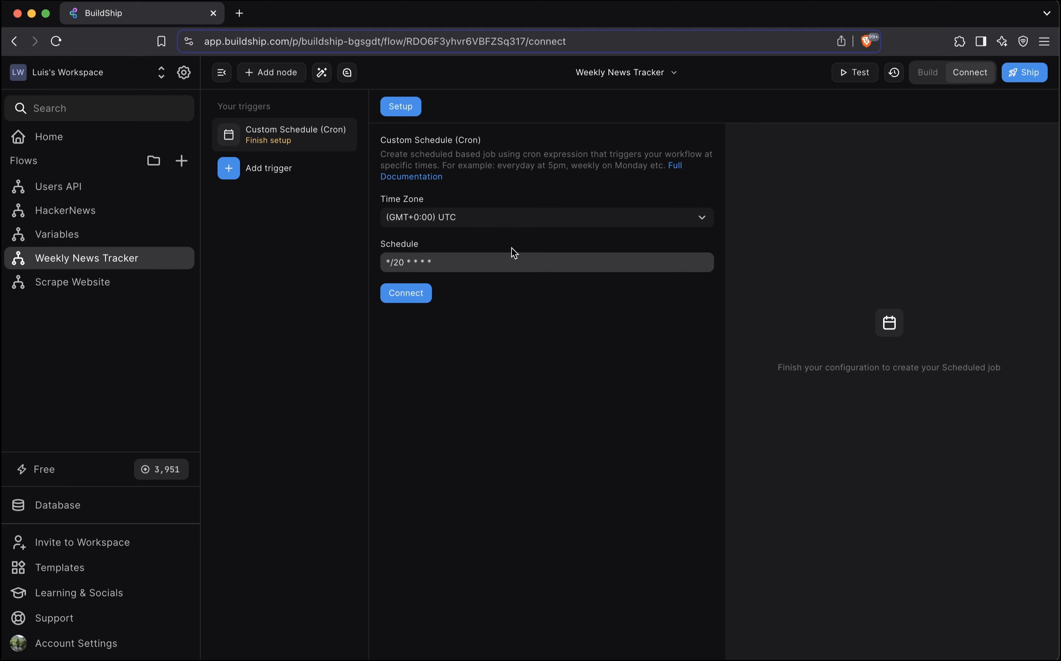
pyautogui.click(454, 220)
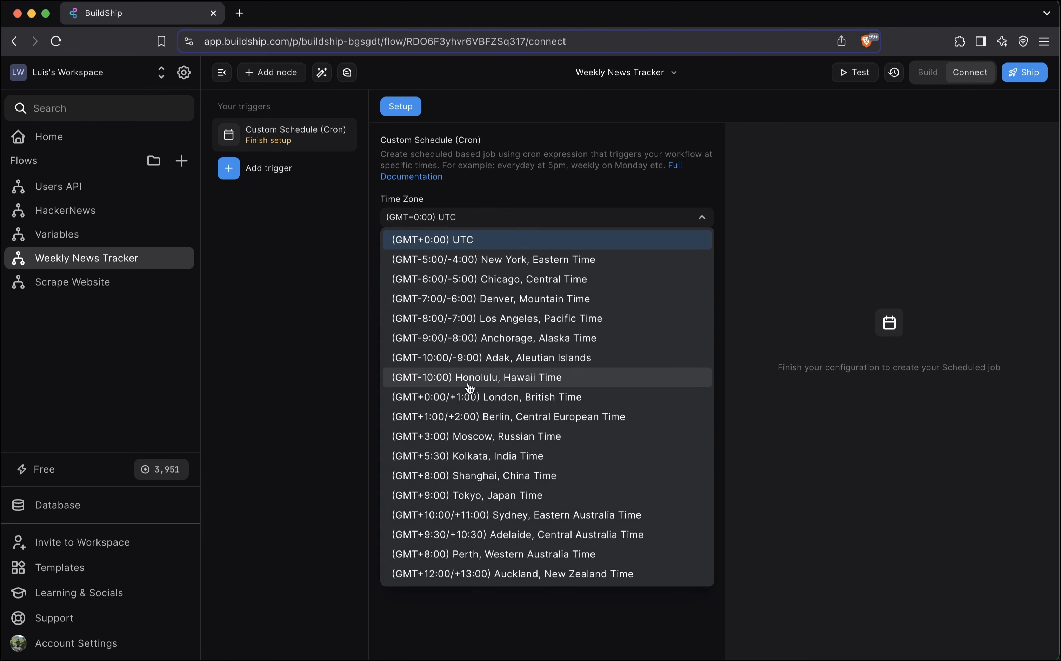
pyautogui.click(523, 192)
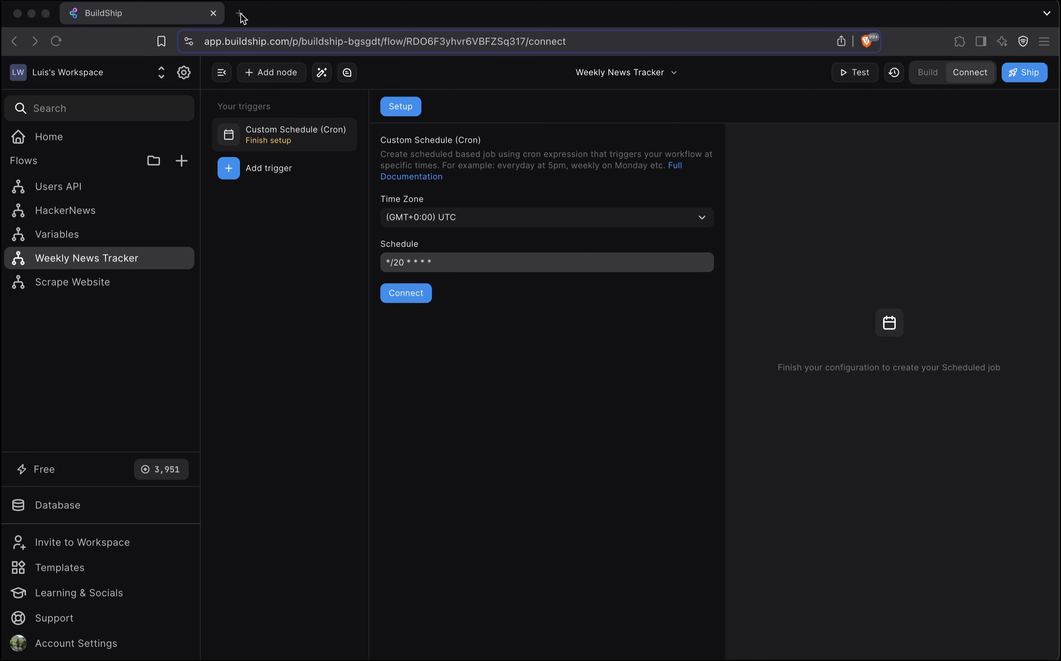
# Search the web in a new tab for "cron job every week" and copy the expression 0 0 * * 0 from crontab guru
pyautogui.click(240, 14)
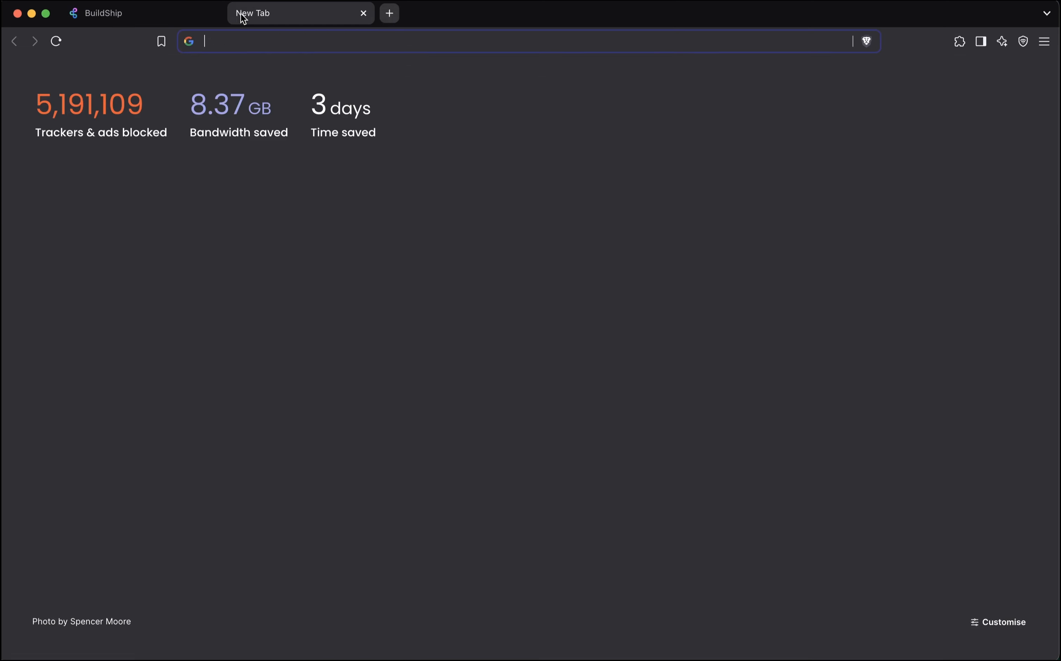
pyautogui.write('cron j')
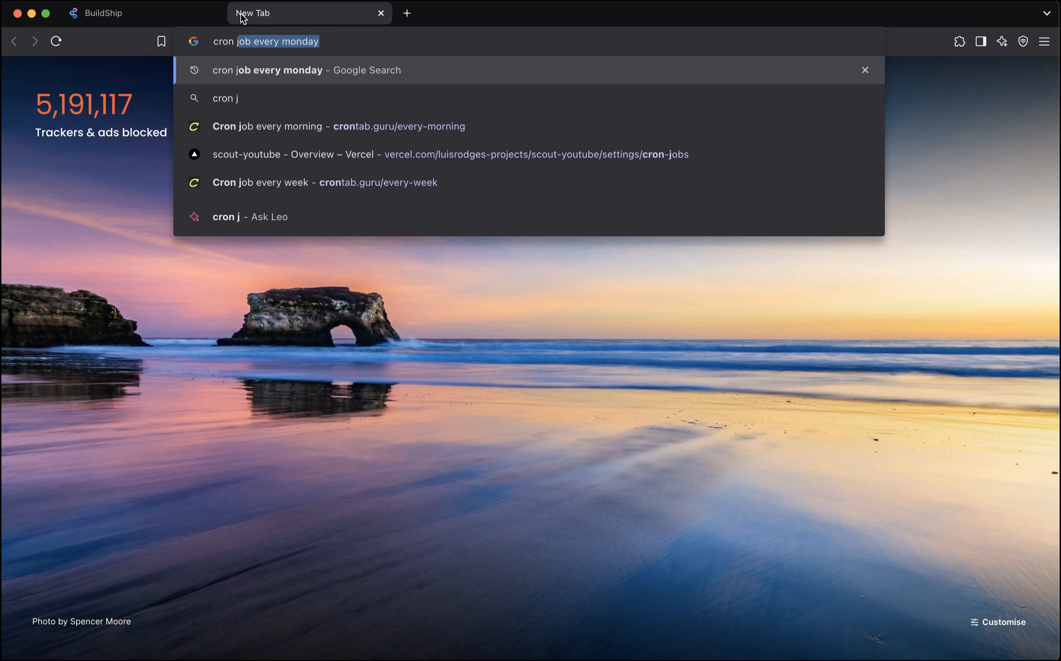
pyautogui.write('ob every week')
pyautogui.press('Return')
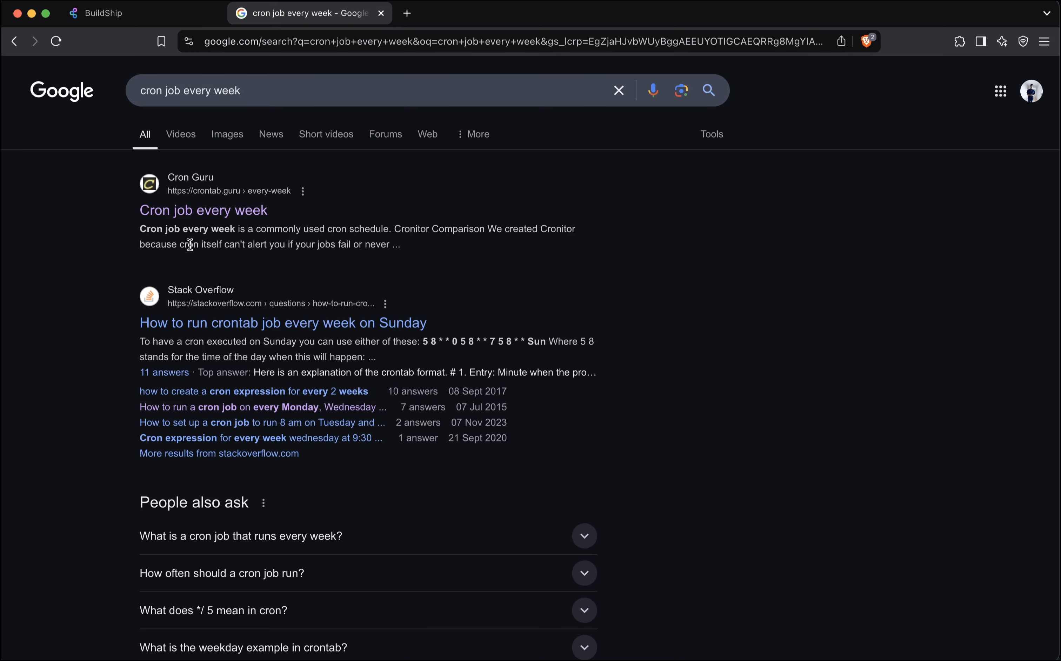
pyautogui.click(225, 213)
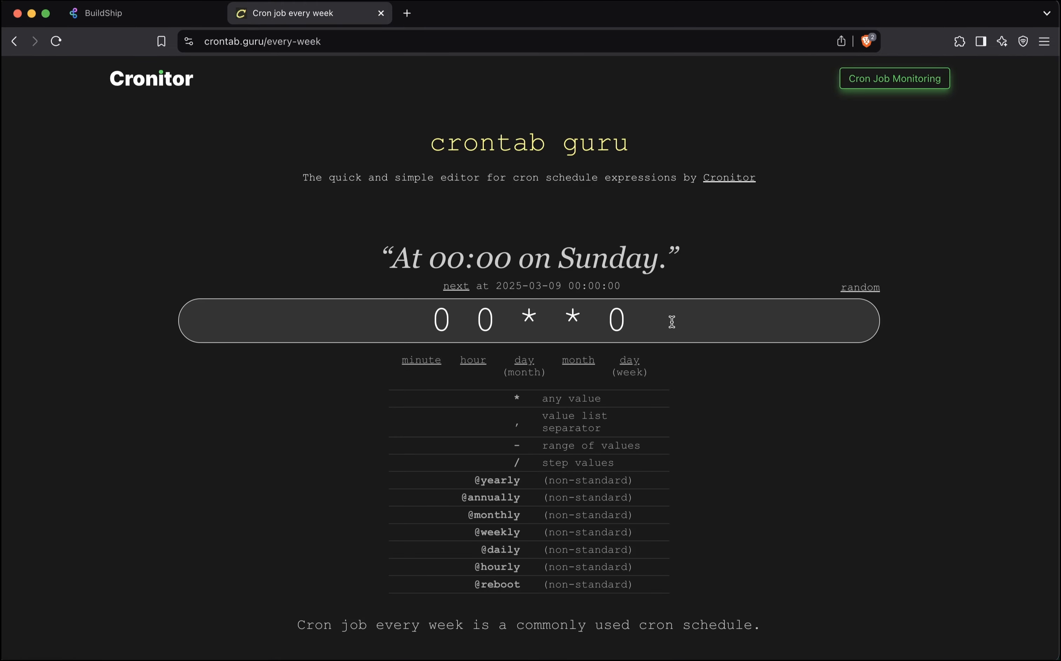
pyautogui.moveTo(672, 322); pyautogui.dragTo(402, 302)
pyautogui.press('super+c')
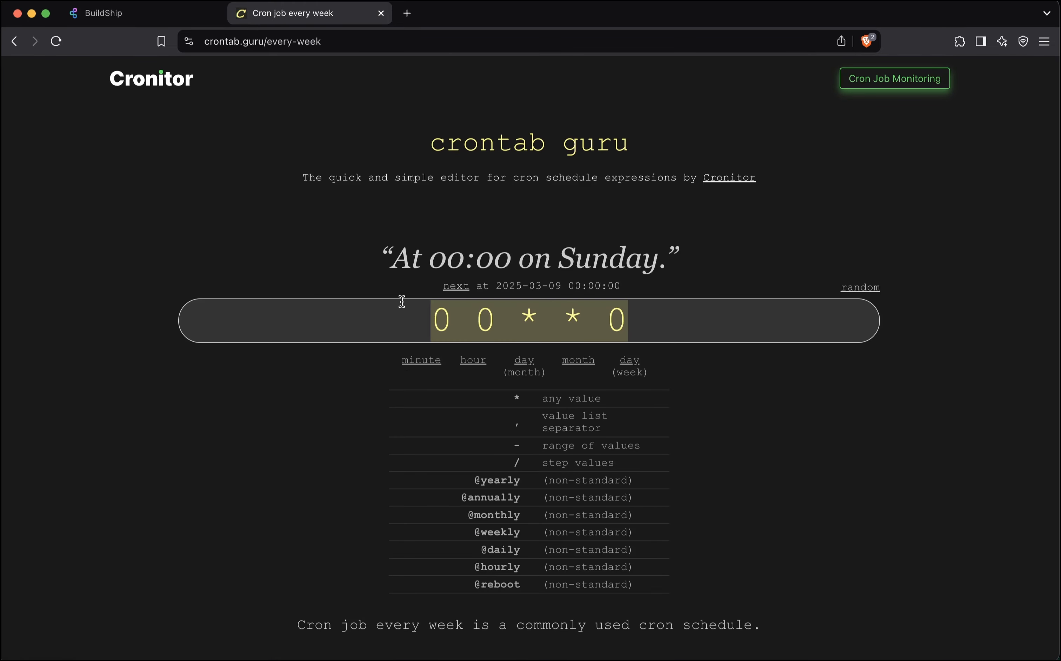
# Back in BuildShip, replace the cron trigger's schedule with the copied expression 0 0 * * 0 and connect the trigger
pyautogui.click(155, 14)
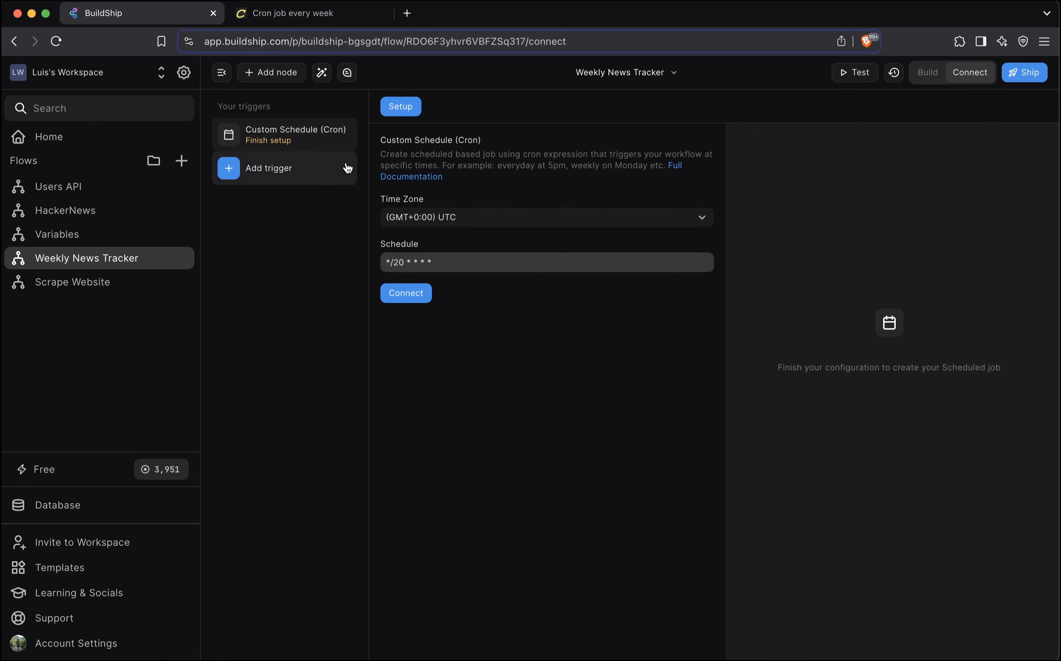
pyautogui.moveTo(450, 260); pyautogui.dragTo(354, 256)
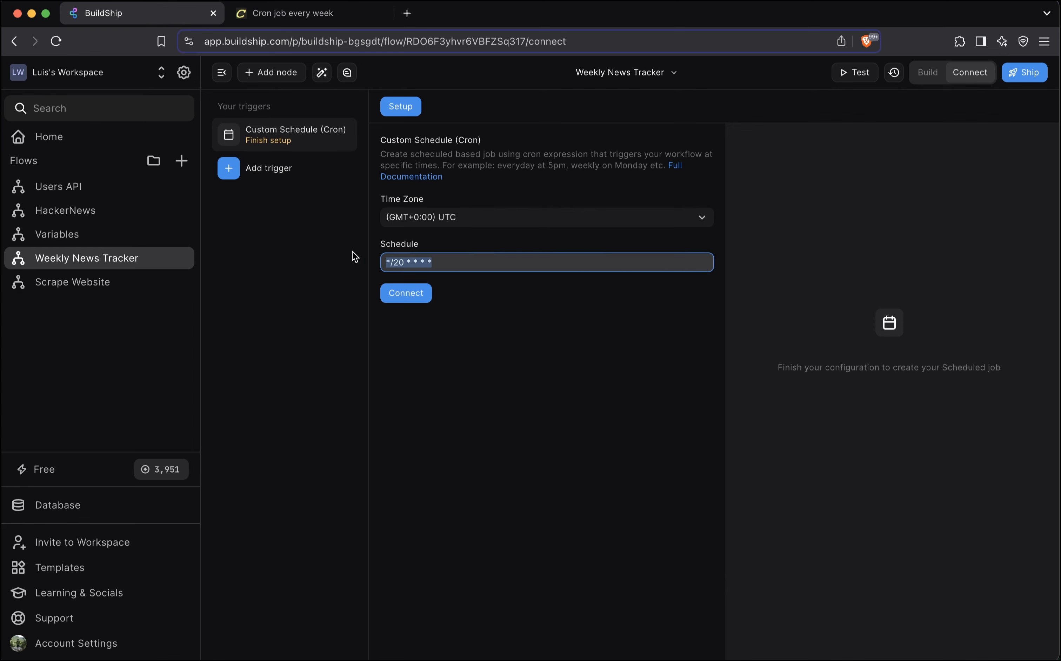
pyautogui.press('BackSpace')
pyautogui.press('super+v')
pyautogui.click(624, 393)
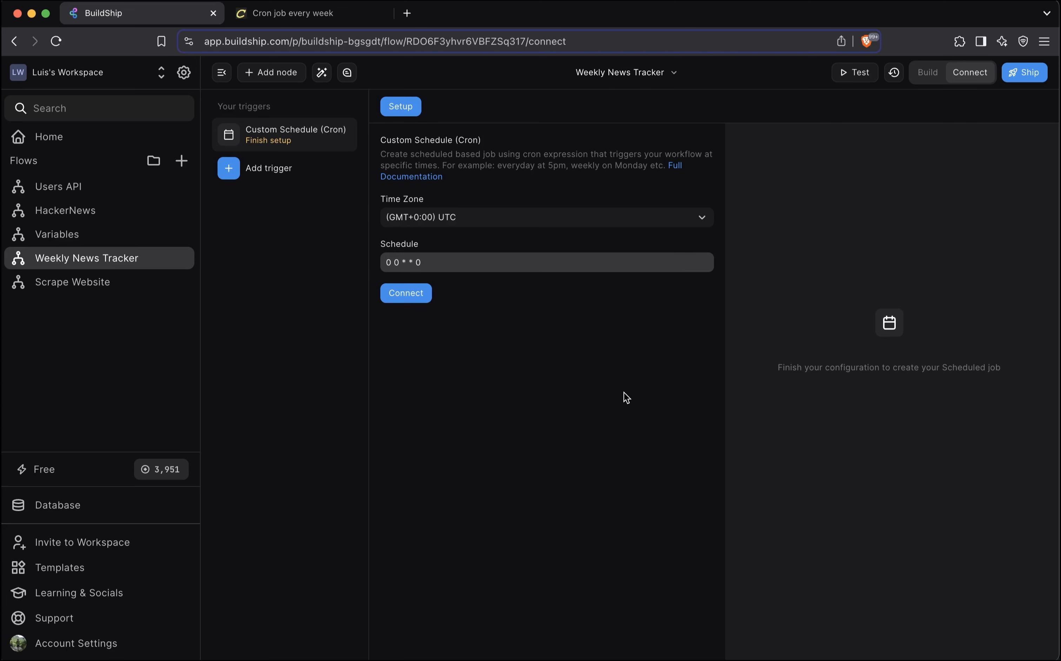
pyautogui.click(406, 293)
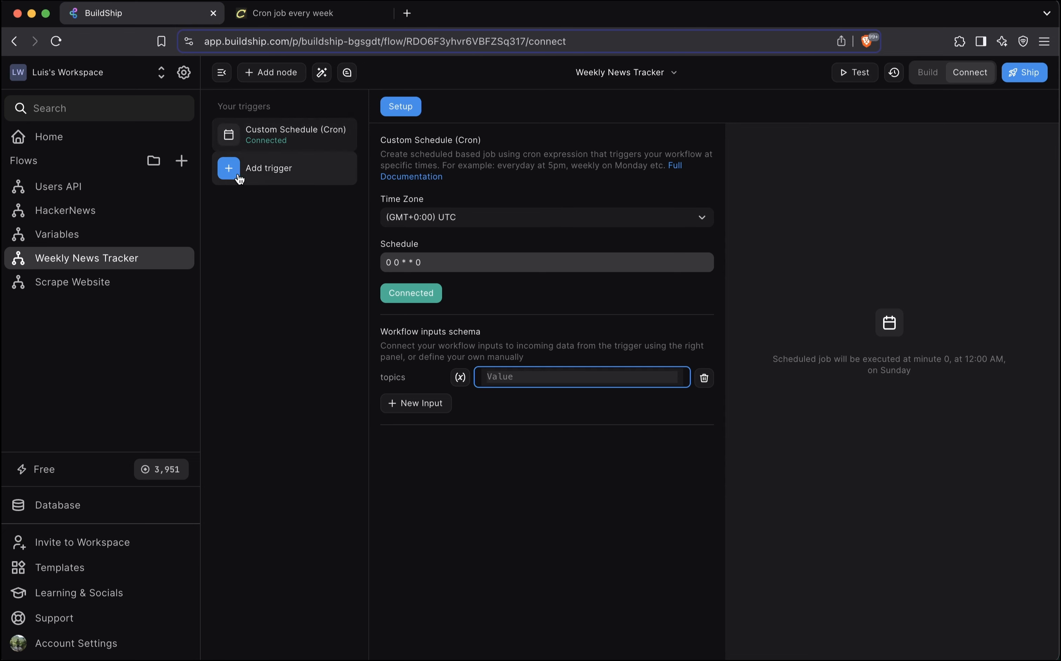
# Add a REST API Call trigger to the flow and set its path to /weekly-news-tracker
pyautogui.click(229, 169)
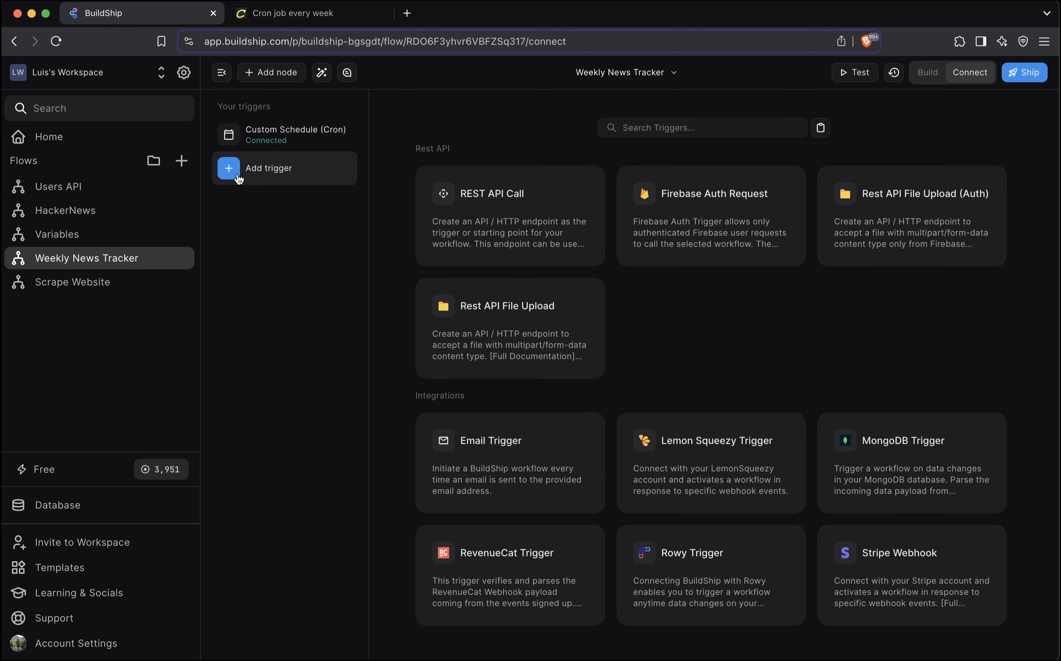
pyautogui.click(488, 209)
pyautogui.tripleClick(542, 218)
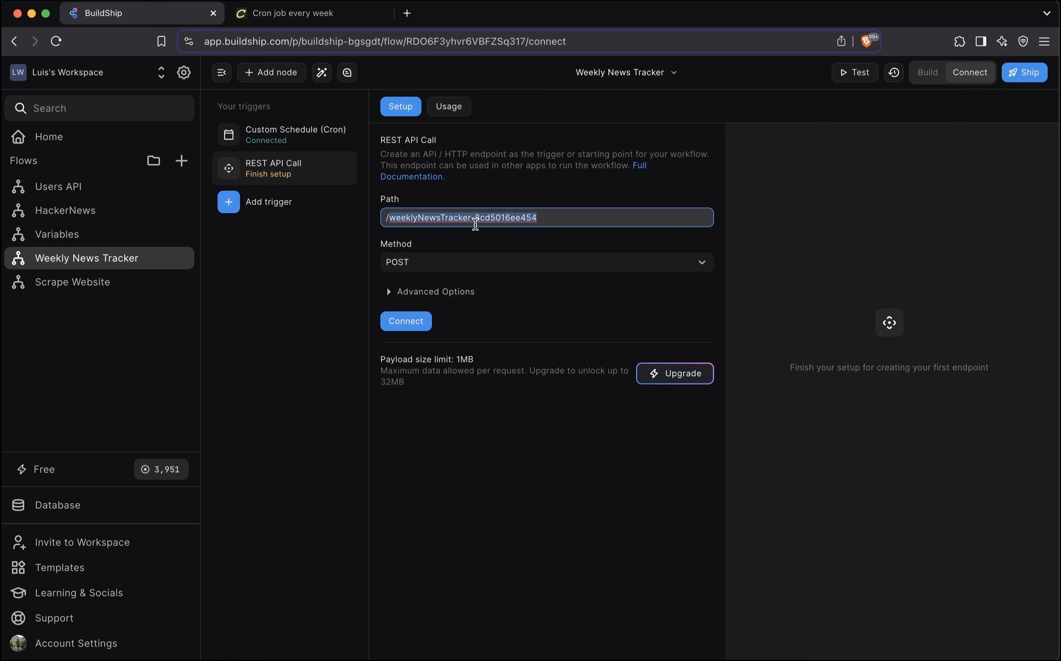
pyautogui.write('weekl')
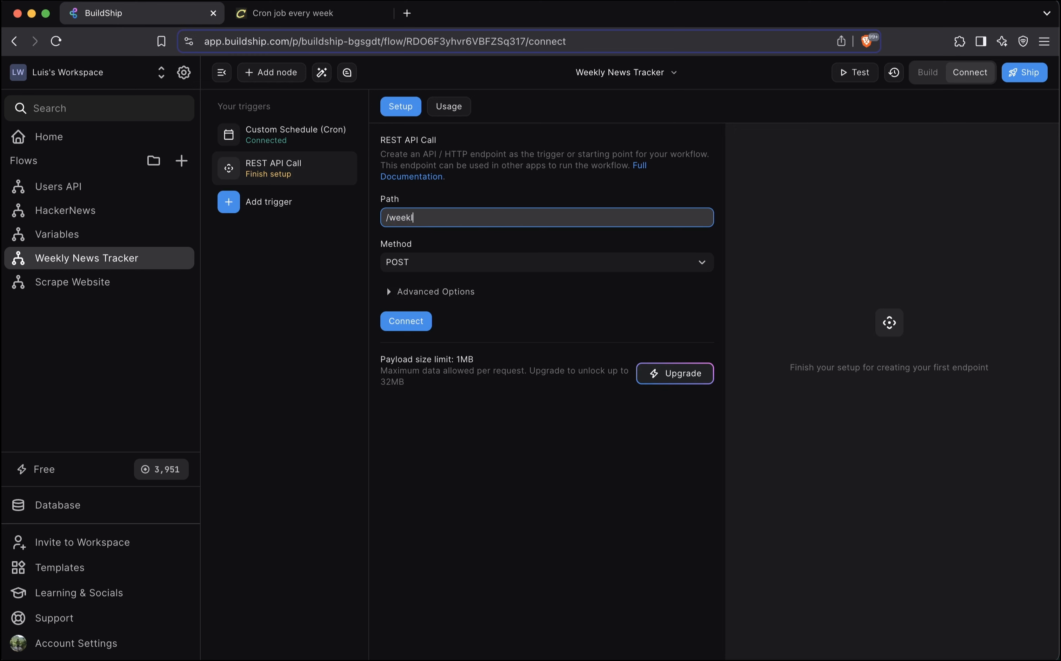
pyautogui.write('y-news-tracker')
# Keep the REST trigger's method as POST and its request content type as JSON (application/json), and connect it
pyautogui.click(427, 263)
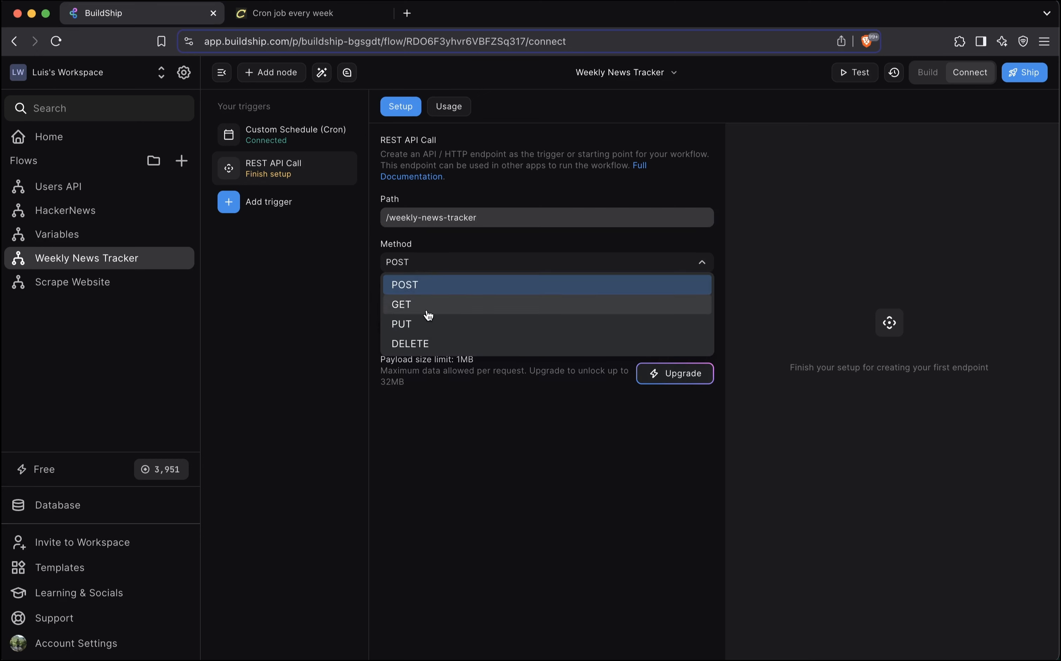
pyautogui.press('Escape')
pyautogui.click(405, 292)
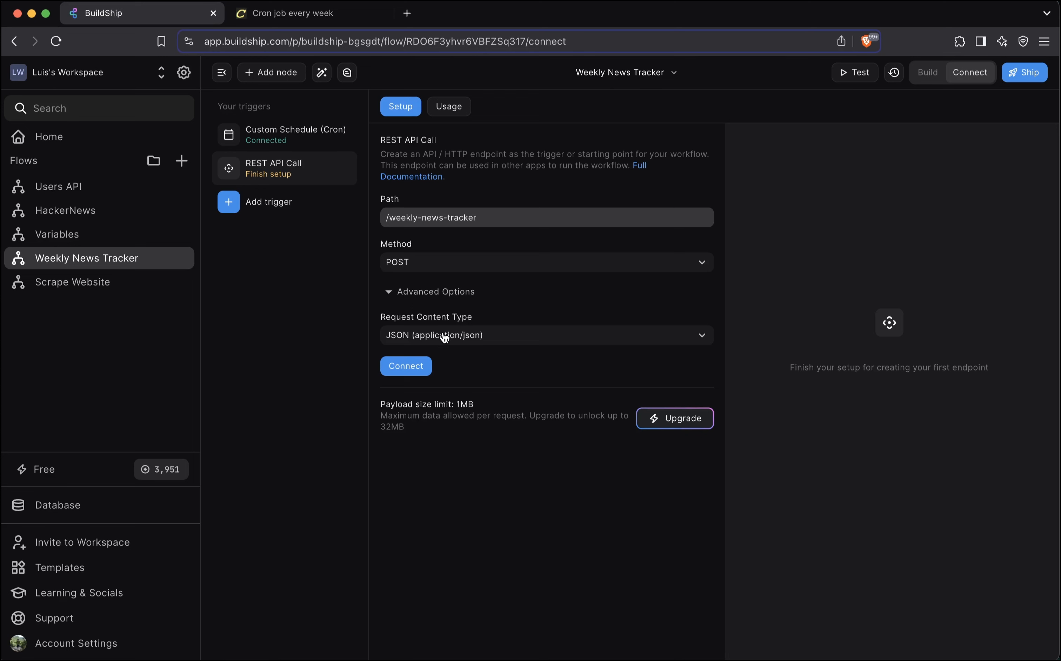
pyautogui.click(529, 339)
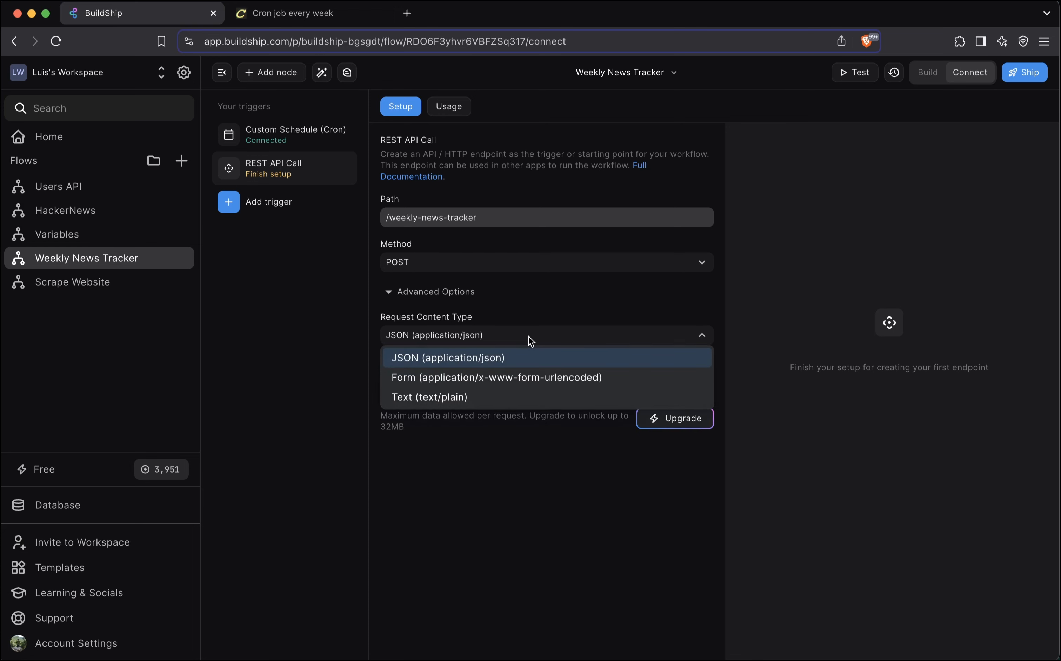
pyautogui.click(546, 322)
pyautogui.click(411, 368)
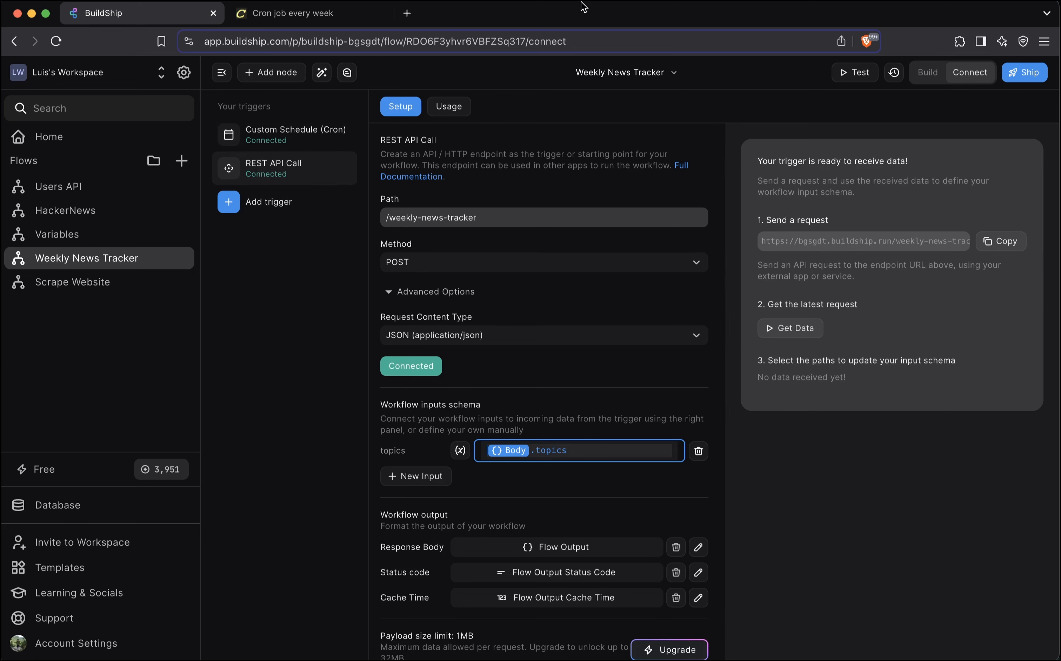
# Review the setup of the Custom Schedule and REST API Call triggers, and return to the flow's build view to check both
pyautogui.click(285, 135)
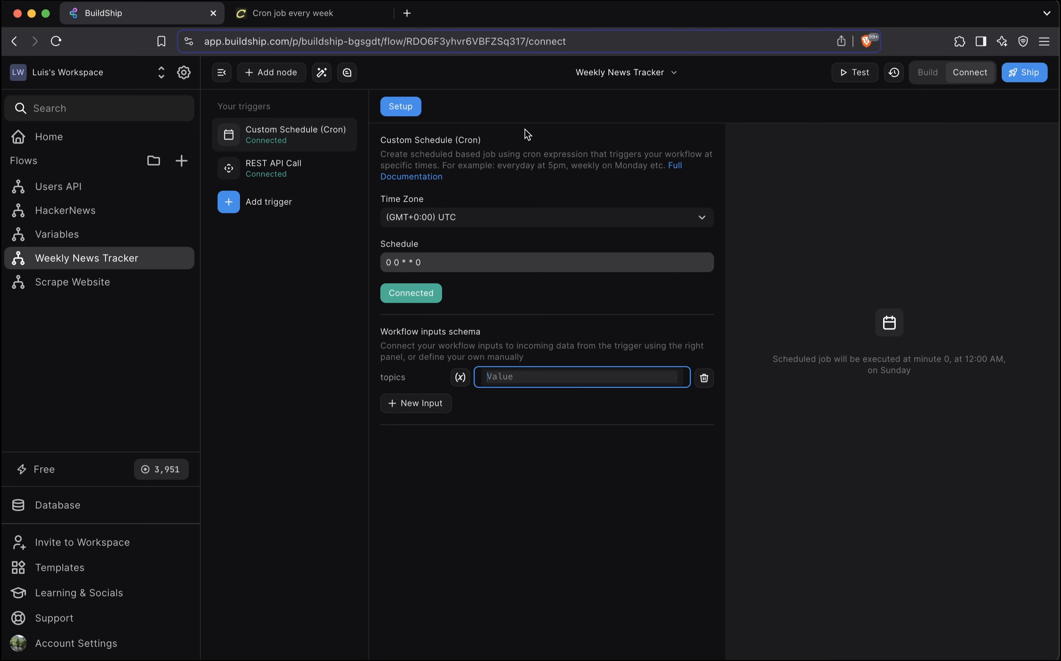
pyautogui.click(317, 169)
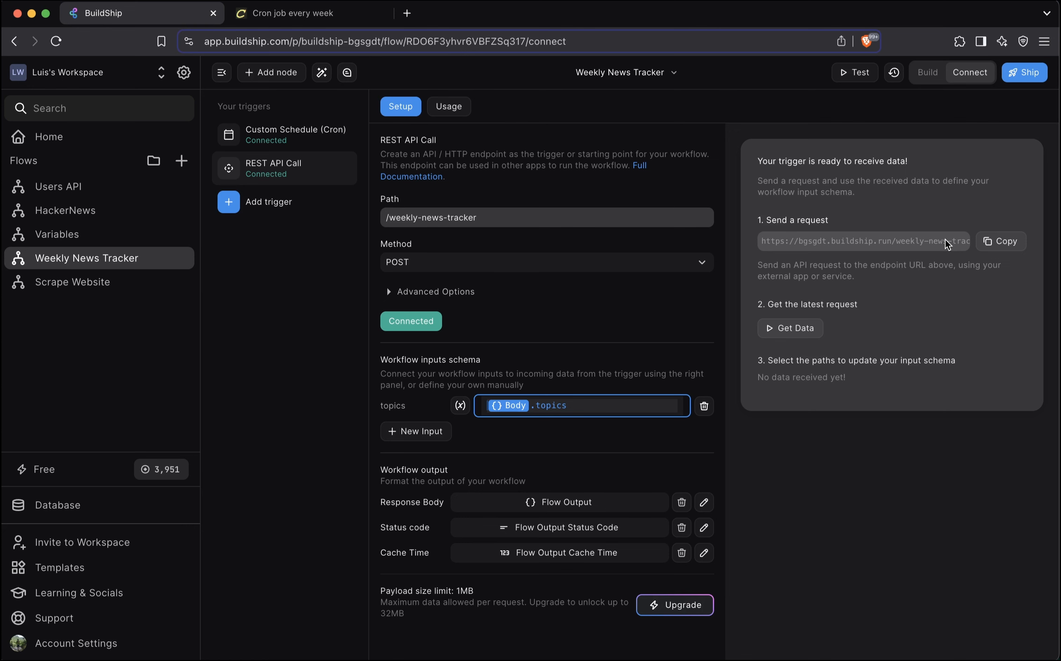
pyautogui.click(920, 81)
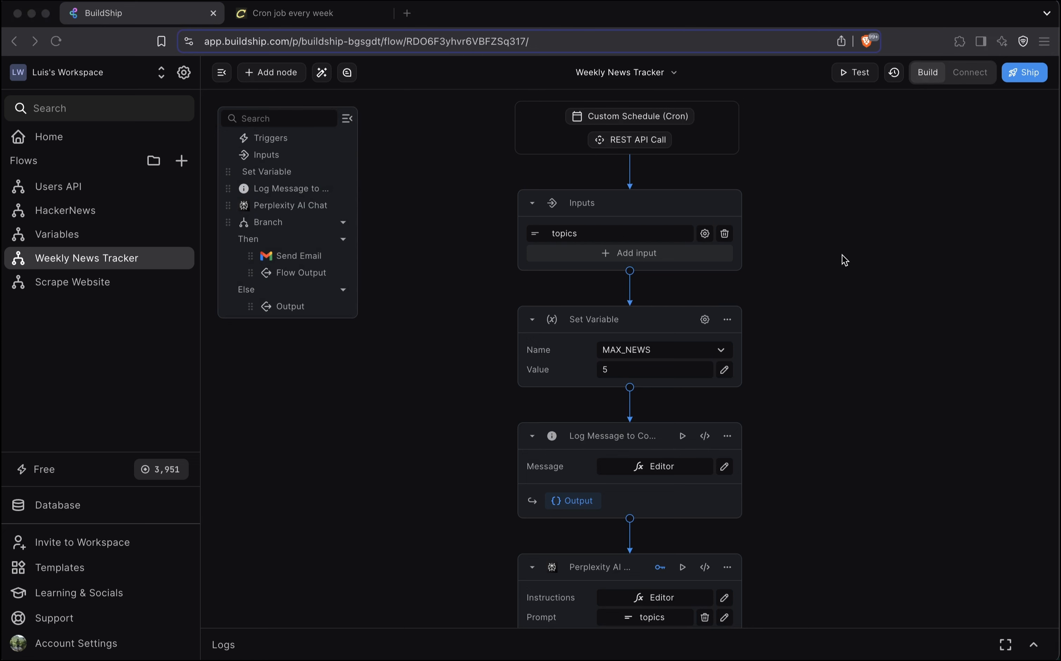
pyautogui.scroll(-1, 842, 254)
pyautogui.scroll(1, 842, 255)
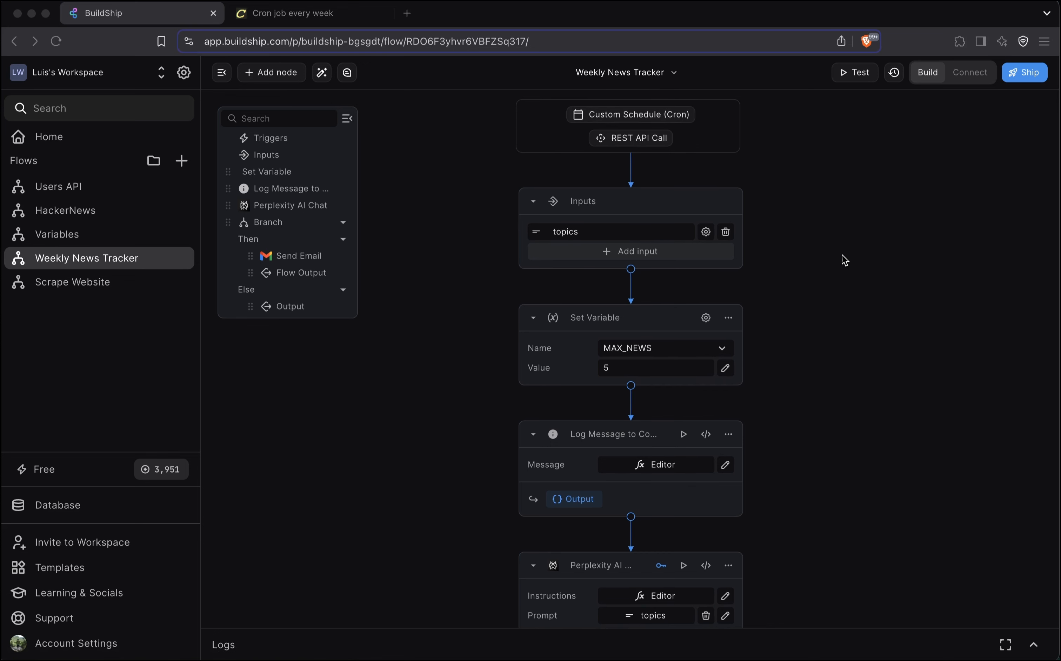
pyautogui.scroll(1, 845, 259)
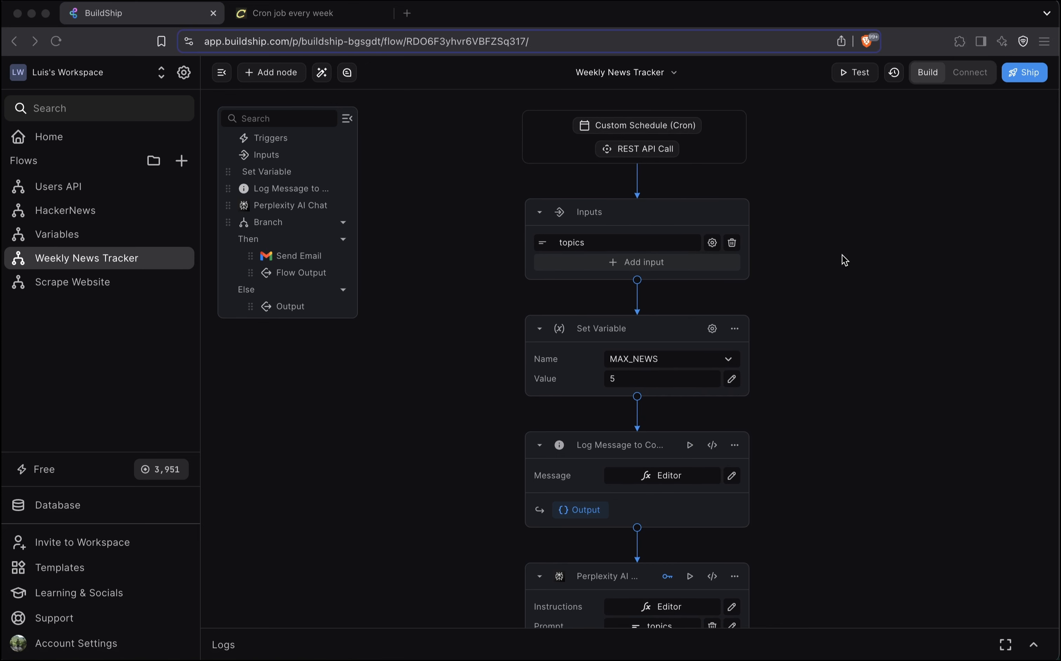